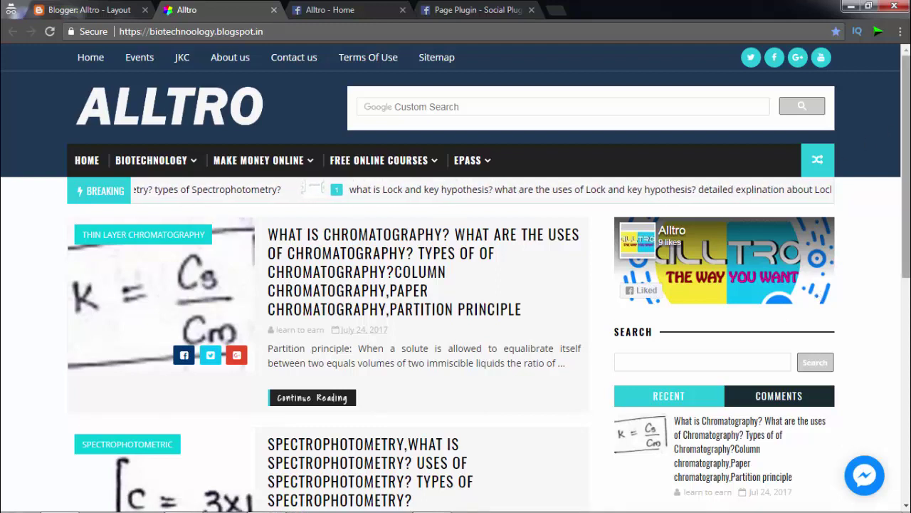
- Look over the Alltro blog's home page, opening and closing its Messenger chat widget
{"action": "scroll", "coordinate": [906, 164], "scroll_direction": "down", "scroll_amount": 3}
{"action": "scroll", "coordinate": [906, 149], "scroll_direction": "up", "scroll_amount": 3}
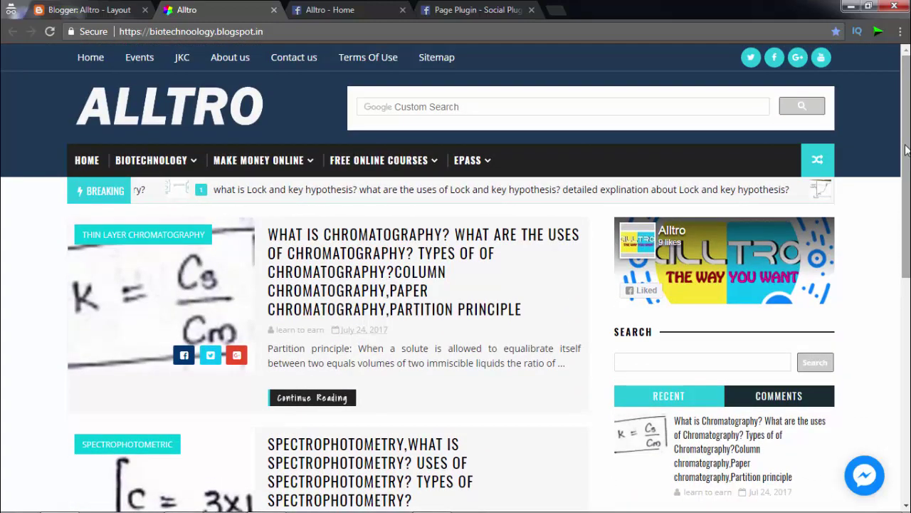
{"action": "left_click", "coordinate": [857, 475]}
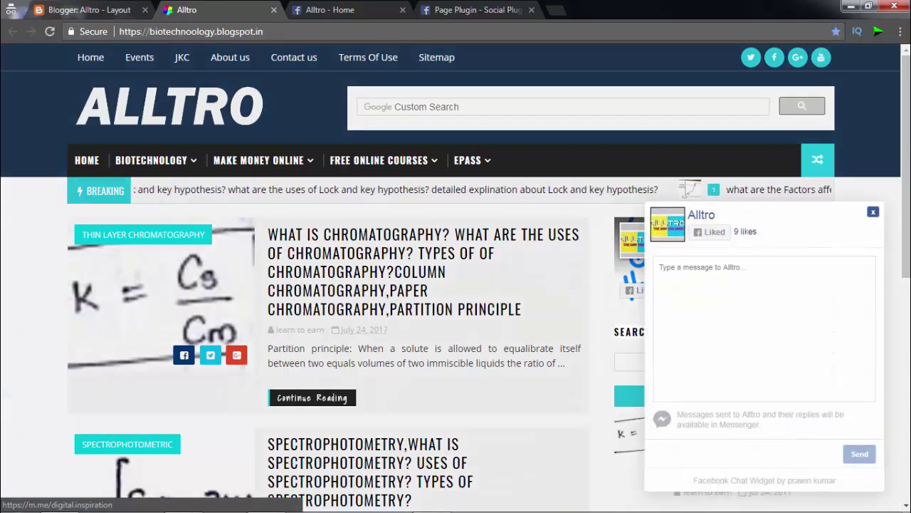
{"action": "left_click", "coordinate": [874, 214]}
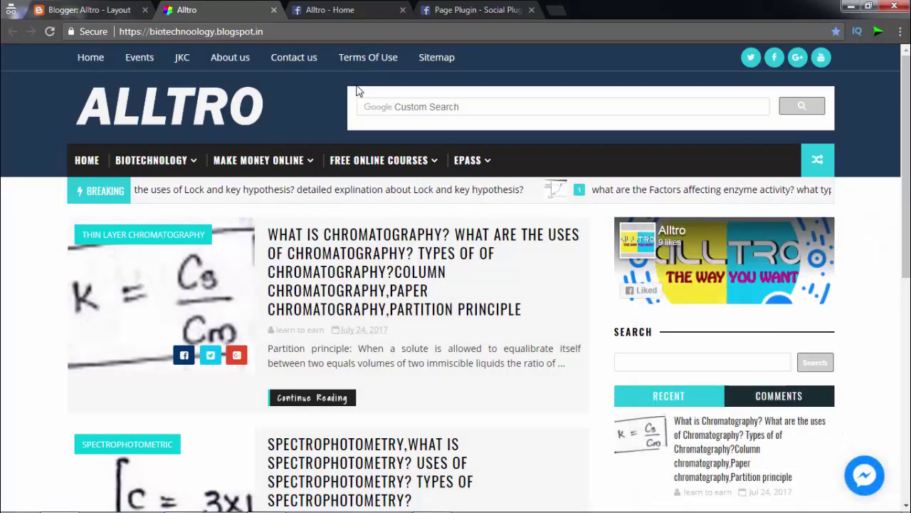
- Copy the web address of the Alltro Facebook page
{"action": "left_click", "coordinate": [331, 8]}
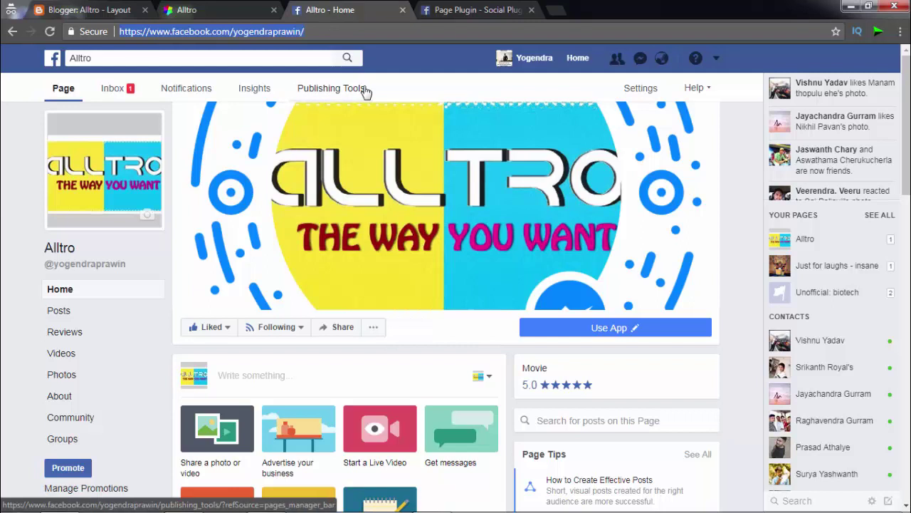
{"action": "left_click", "coordinate": [420, 84]}
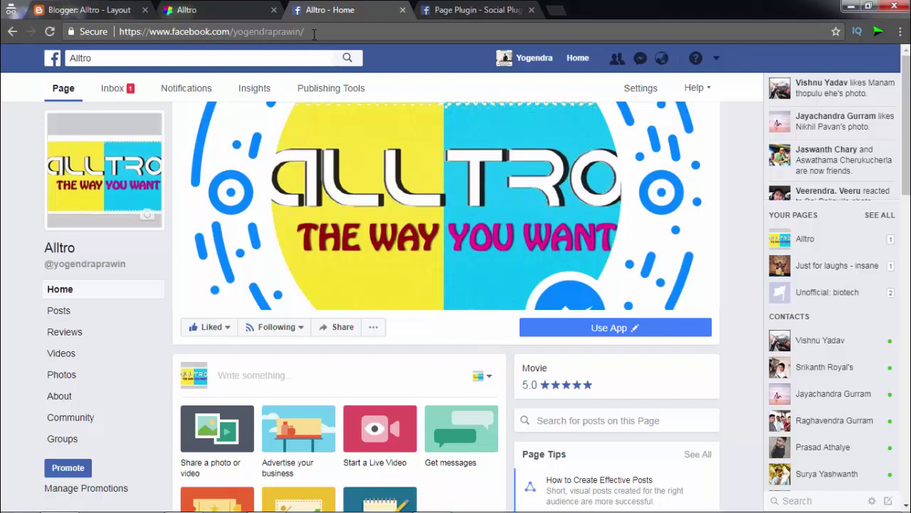
{"action": "left_click", "coordinate": [315, 33]}
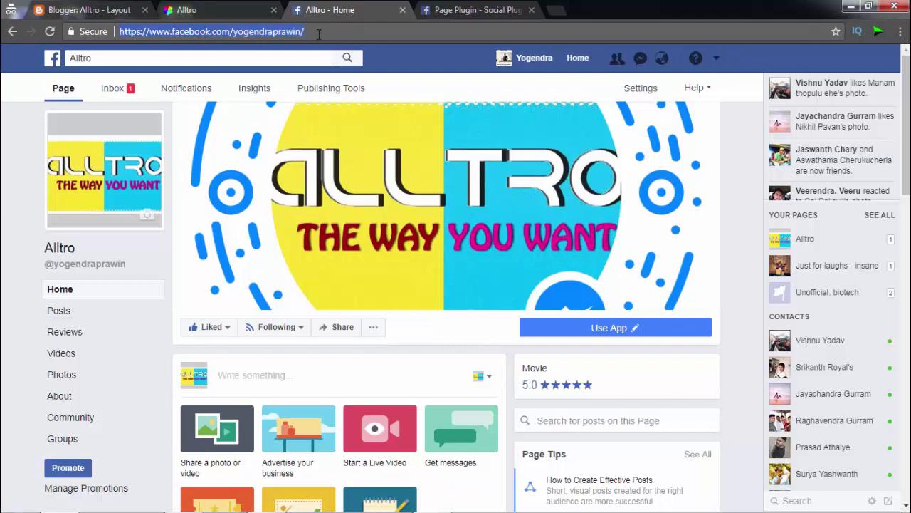
{"action": "left_click", "coordinate": [314, 34]}
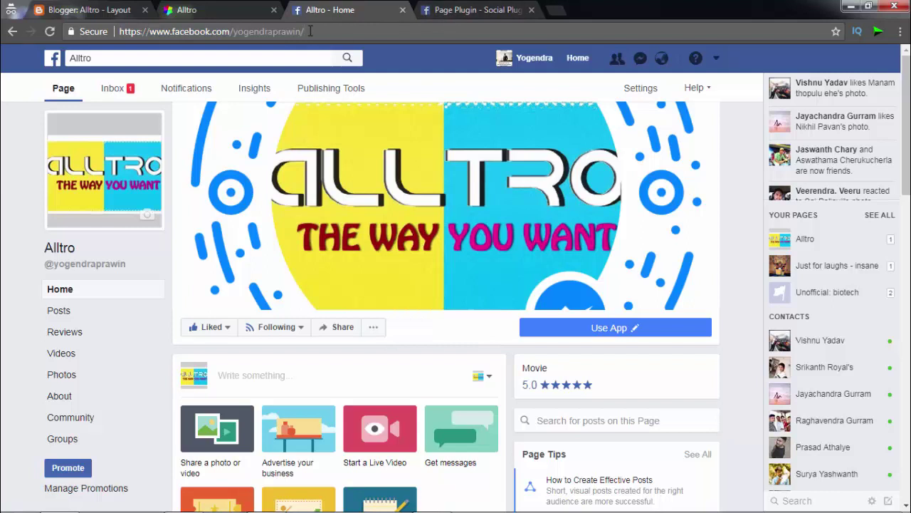
{"action": "left_click_drag", "start_coordinate": [310, 31], "coordinate": [146, 27]}
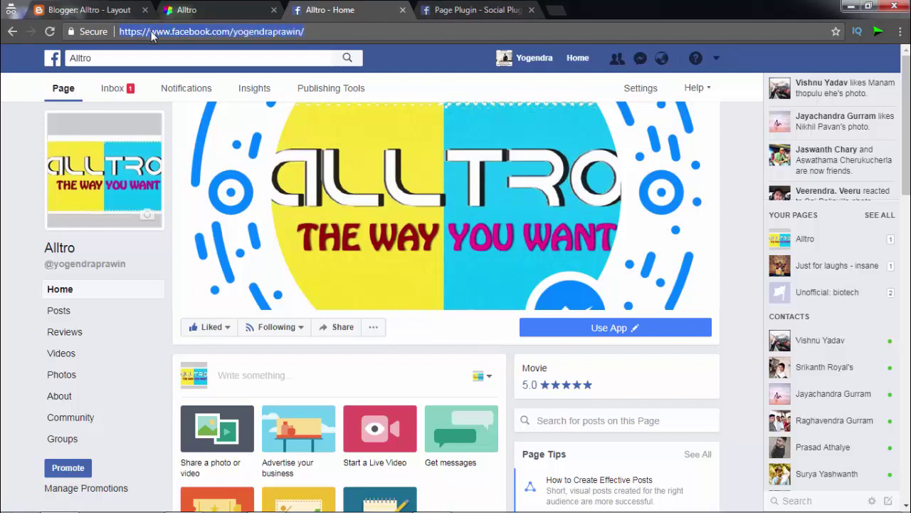
{"action": "right_click", "coordinate": [152, 35]}
{"action": "left_click", "coordinate": [181, 76]}
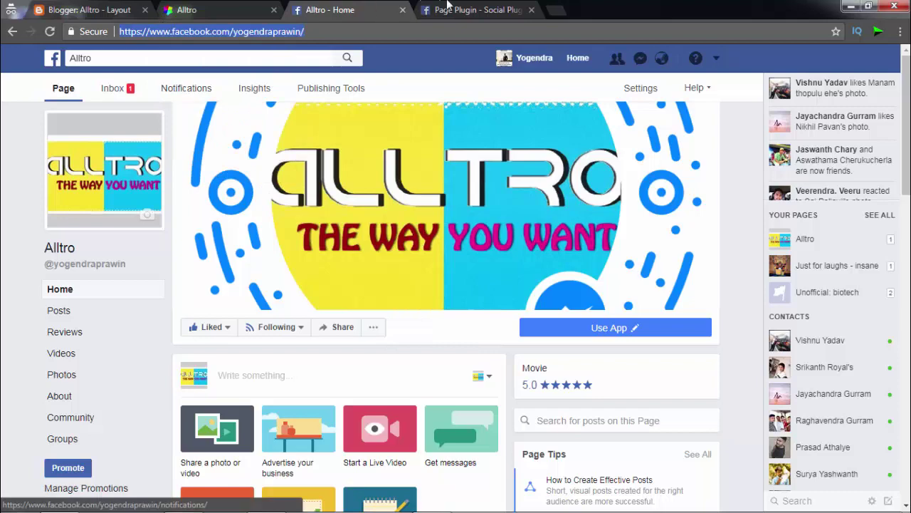
- Open the Page Plugin documentation in the Social Plugins section of Facebook for Developers
{"action": "left_click", "coordinate": [447, 9]}
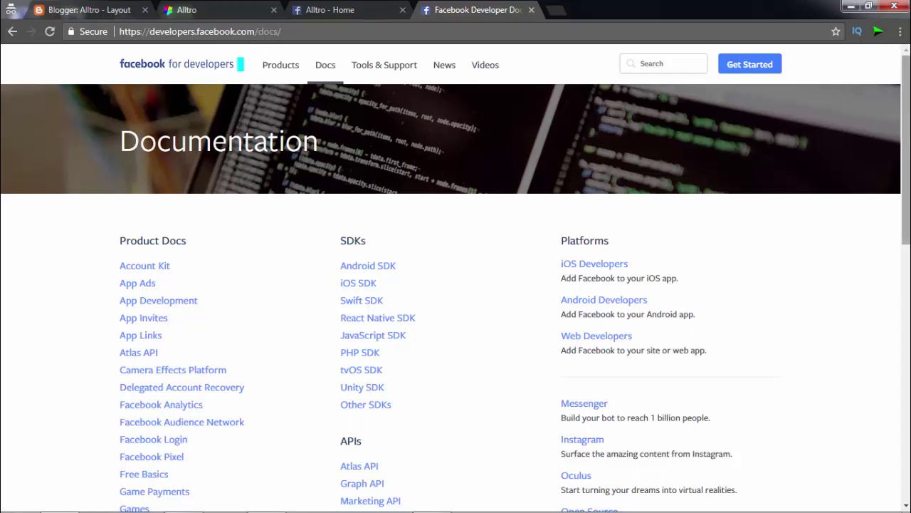
{"action": "left_click_drag", "start_coordinate": [906, 149], "coordinate": [905, 282]}
{"action": "left_click", "coordinate": [154, 375]}
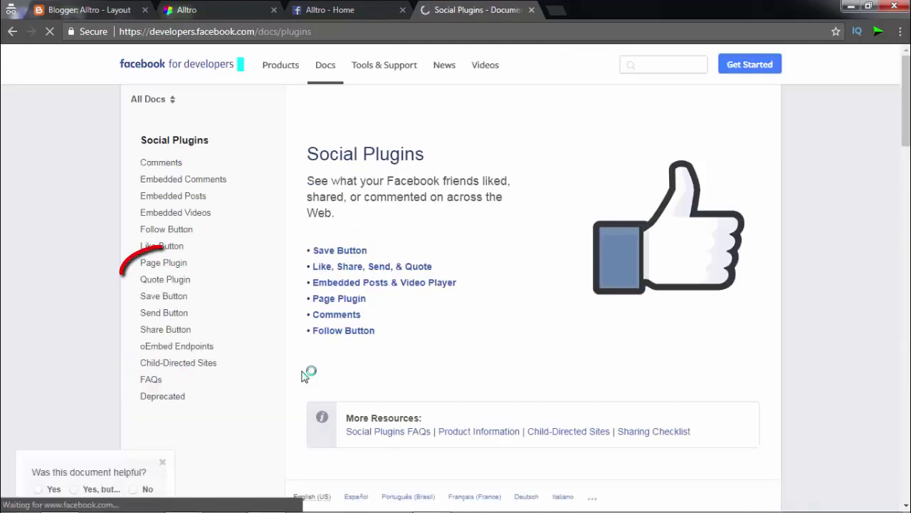
{"action": "left_click", "coordinate": [172, 270]}
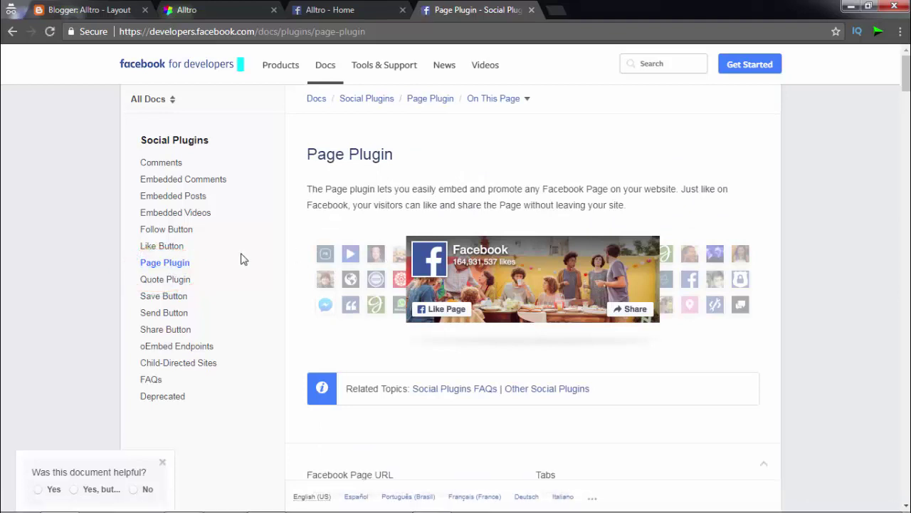
{"action": "left_click", "coordinate": [181, 264]}
- Check the Facebook page widget on the Alltro blog, and return to the Page Plugin documentation
{"action": "left_click", "coordinate": [238, 6]}
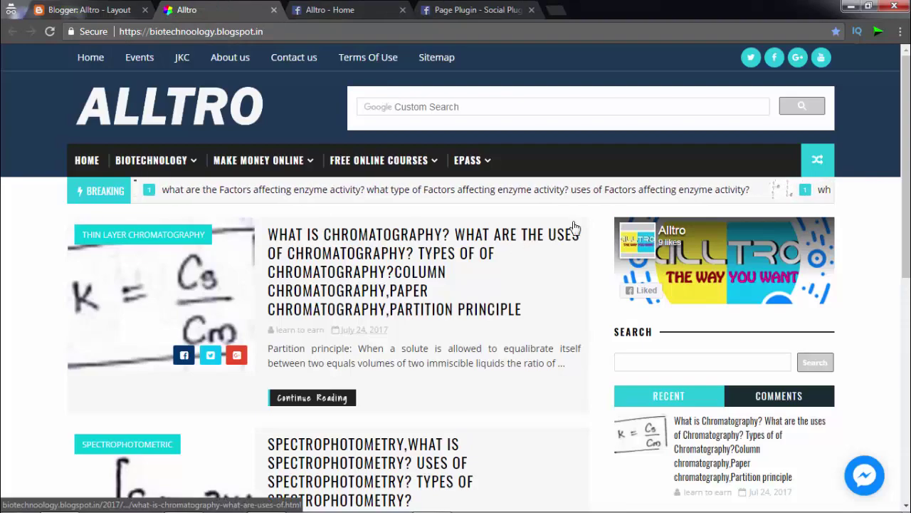
{"action": "left_click", "coordinate": [356, 5]}
{"action": "left_click", "coordinate": [485, 9]}
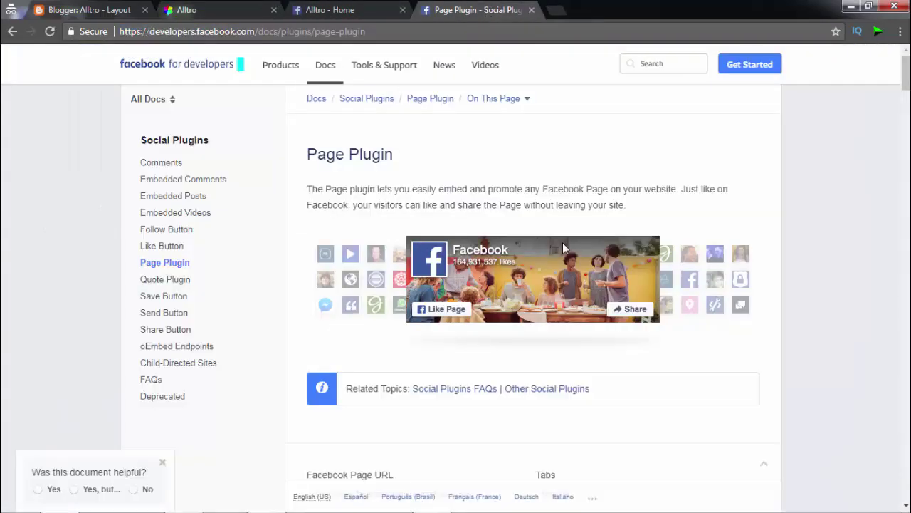
- Replace the plugin's Facebook Page URL with the copied Alltro page address
{"action": "left_click_drag", "start_coordinate": [905, 74], "coordinate": [905, 95]}
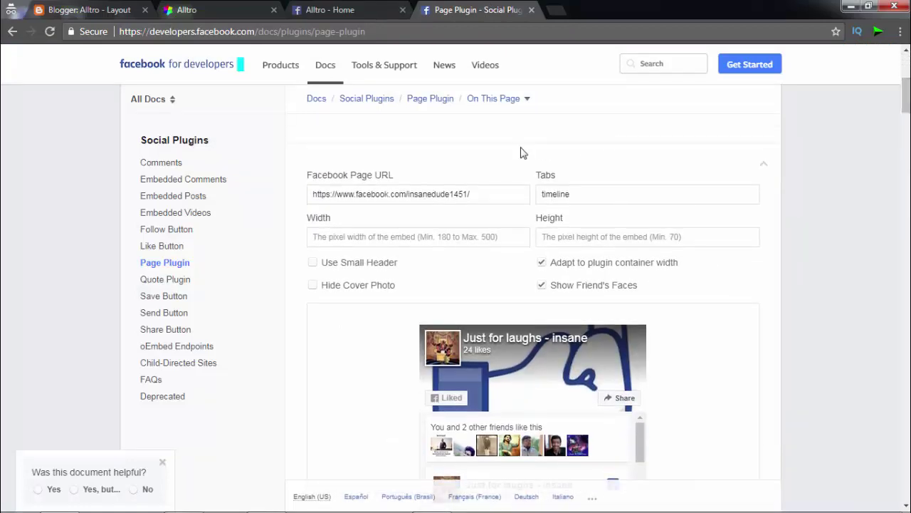
{"action": "left_click", "coordinate": [487, 200]}
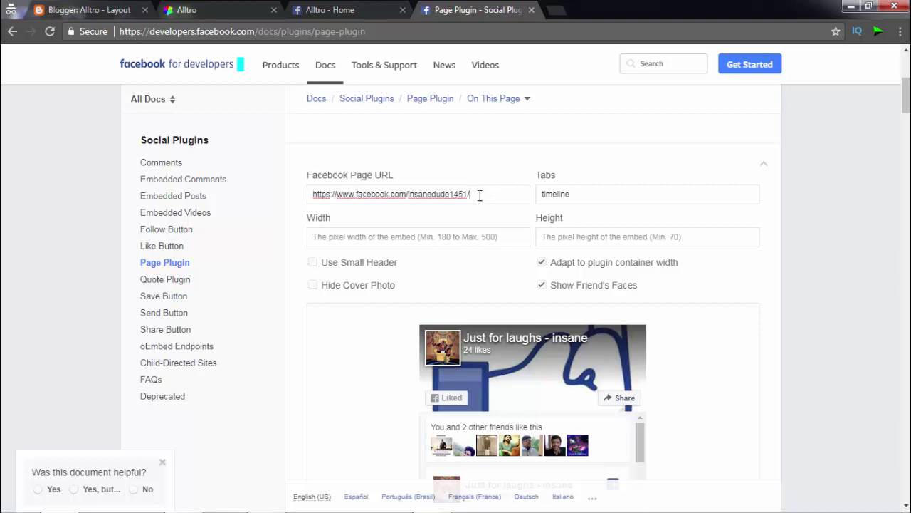
{"action": "left_click_drag", "start_coordinate": [480, 196], "coordinate": [314, 196]}
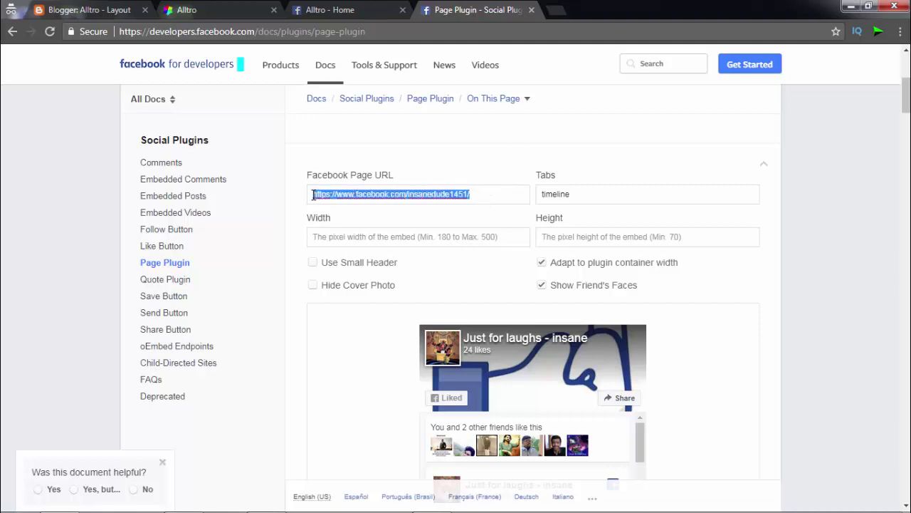
{"action": "key", "text": "BackSpace"}
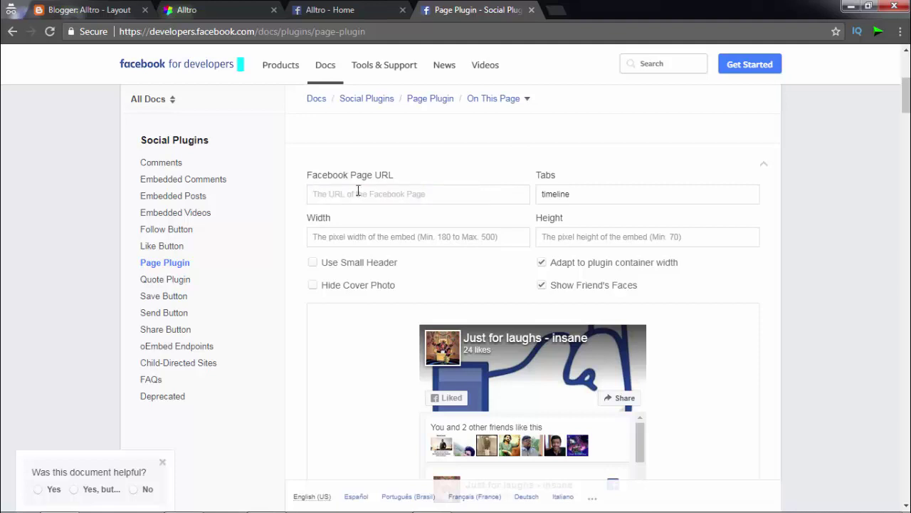
{"action": "key", "text": "ctrl+v"}
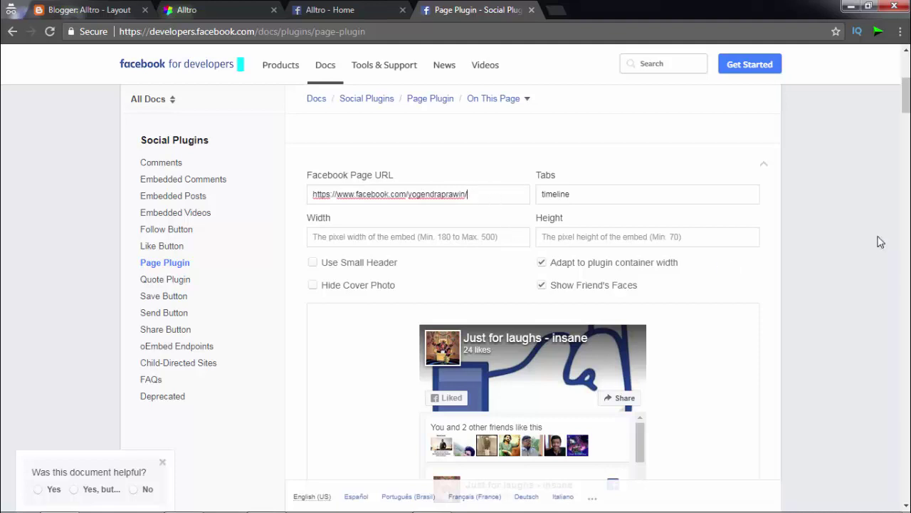
- Disable Adapt to plugin container width, and switch Show Friend's Faces off and back on
{"action": "scroll", "coordinate": [904, 100], "scroll_direction": "down", "scroll_amount": 2}
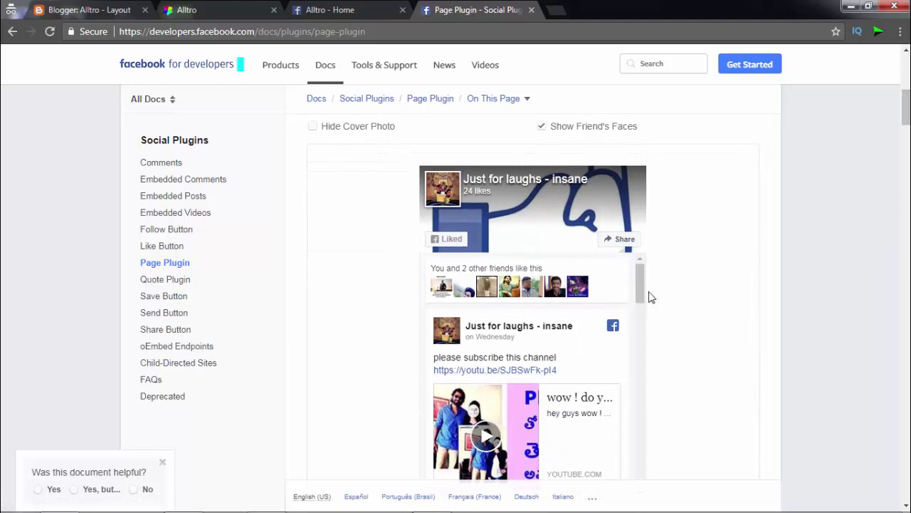
{"action": "scroll", "coordinate": [678, 299], "scroll_direction": "up", "scroll_amount": 4}
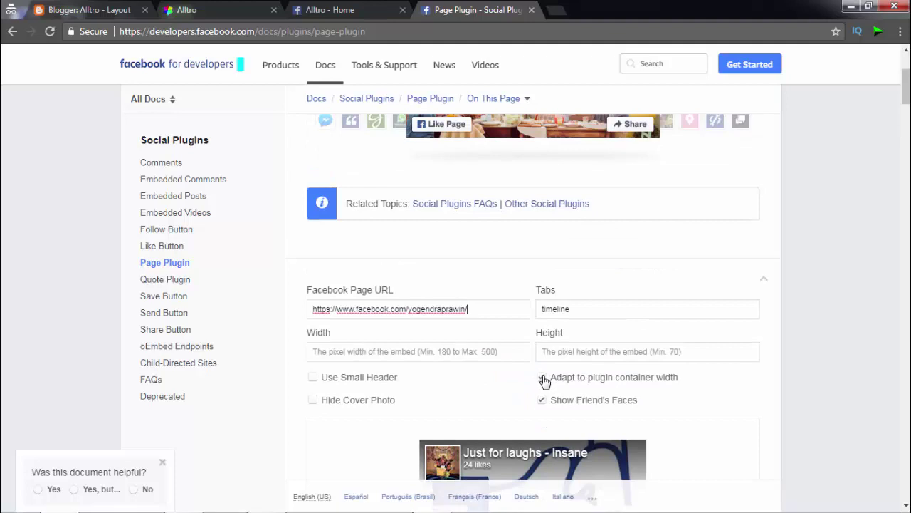
{"action": "left_click", "coordinate": [544, 380]}
{"action": "left_click", "coordinate": [541, 400]}
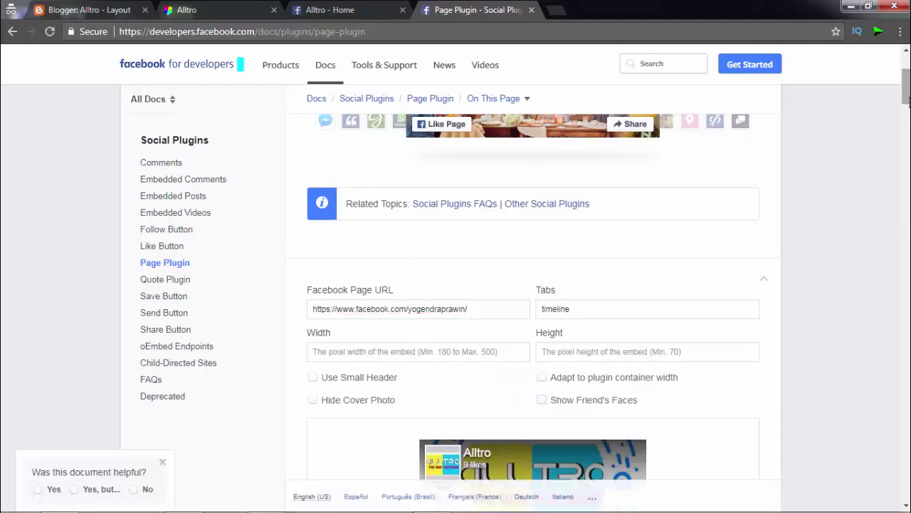
{"action": "scroll", "coordinate": [689, 214], "scroll_direction": "down", "scroll_amount": 2}
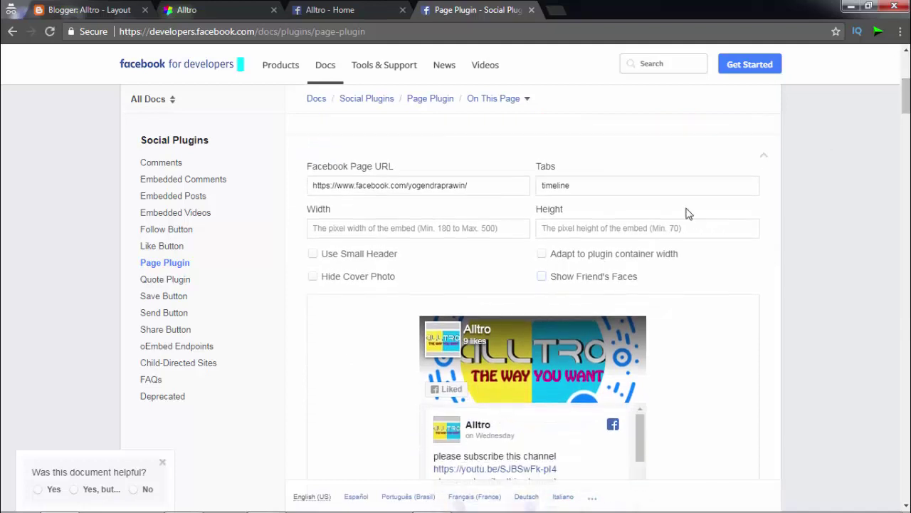
{"action": "left_click", "coordinate": [542, 278]}
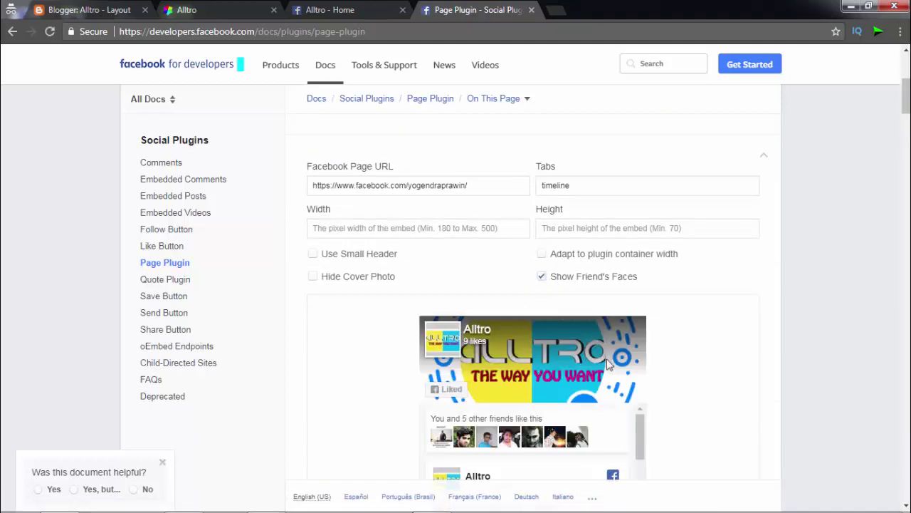
- Compare the plugin preview with the widget on the Alltro blog, and clear the plugin's Tabs value
{"action": "left_click", "coordinate": [242, 7]}
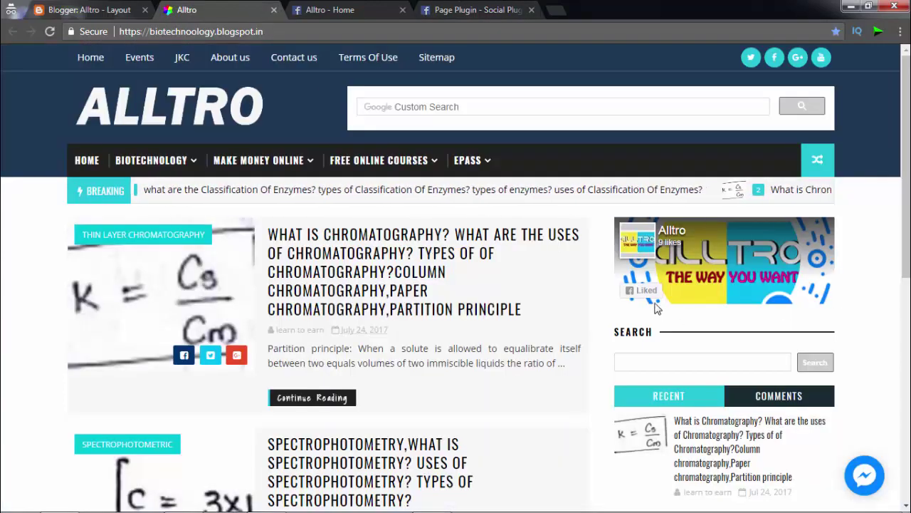
{"action": "left_click", "coordinate": [477, 7]}
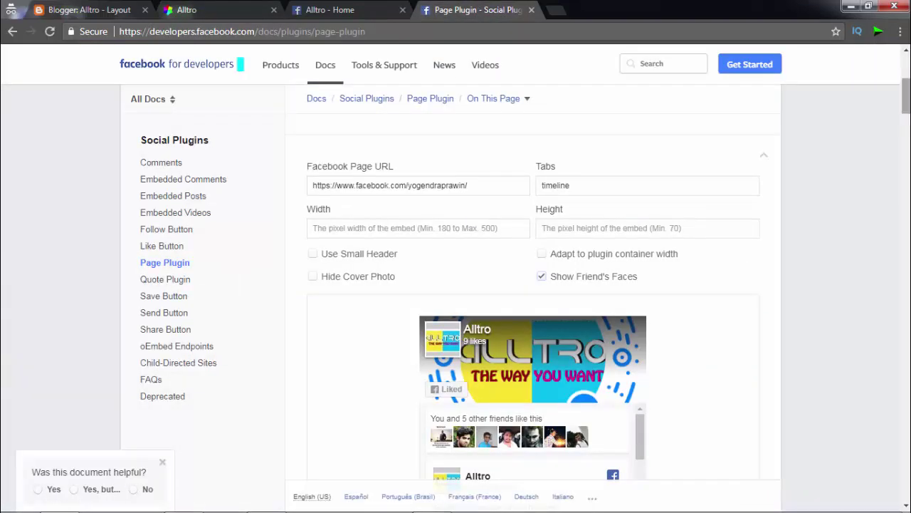
{"action": "scroll", "coordinate": [906, 97], "scroll_direction": "down", "scroll_amount": 1}
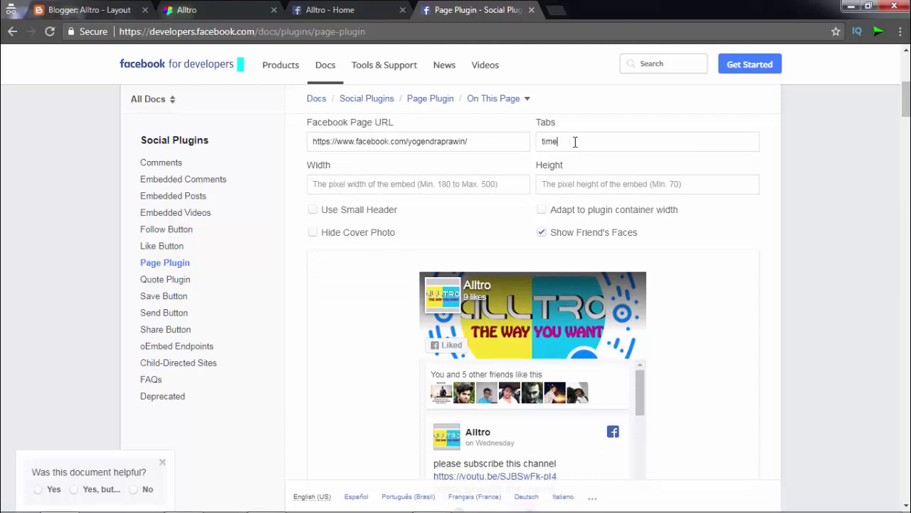
{"action": "key", "text": "BackSpace"}
{"action": "key", "text": "BackSpace"}
{"action": "scroll", "coordinate": [905, 107], "scroll_direction": "down", "scroll_amount": 2}
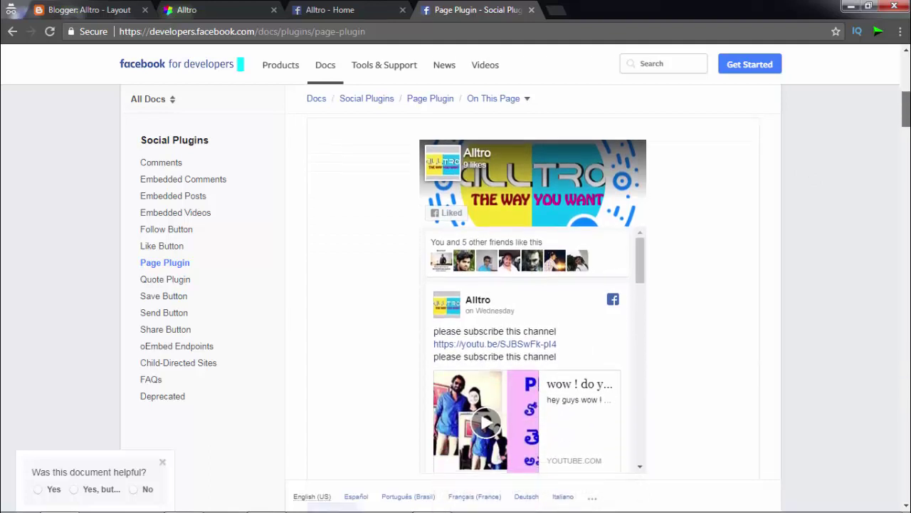
{"action": "scroll", "coordinate": [574, 324], "scroll_direction": "up", "scroll_amount": 1}
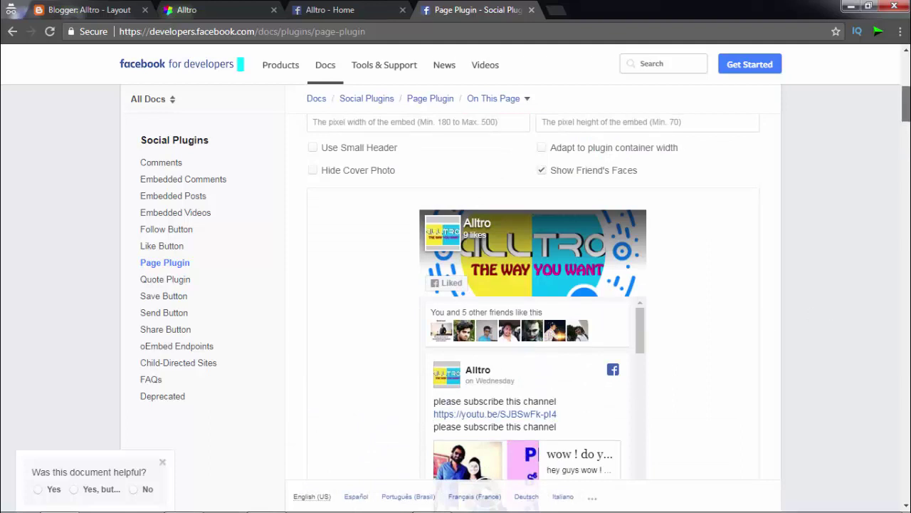
- Generate the embed code for the Alltro page plugin with the Tabs value left empty
{"action": "left_click_drag", "start_coordinate": [906, 103], "coordinate": [905, 124]}
{"action": "left_click", "coordinate": [329, 299]}
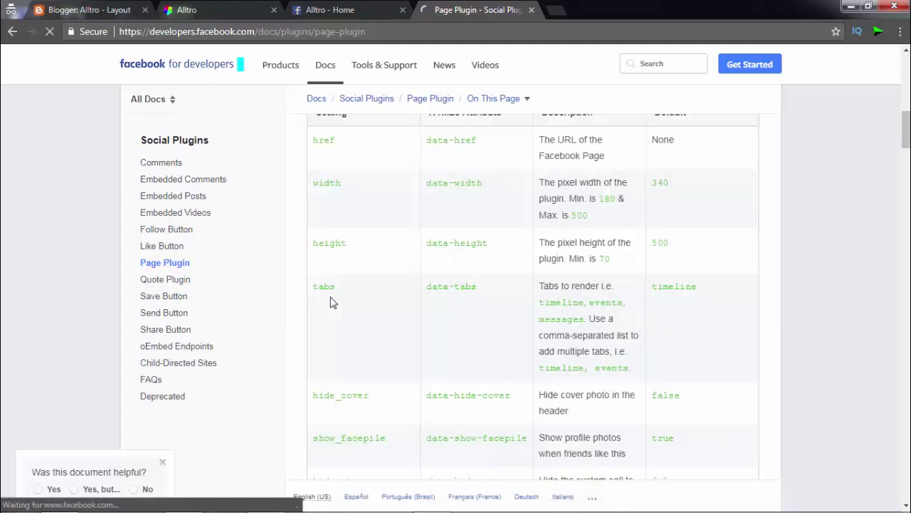
{"action": "left_click_drag", "start_coordinate": [905, 132], "coordinate": [905, 120]}
{"action": "scroll", "coordinate": [536, 285], "scroll_direction": "up", "scroll_amount": 2}
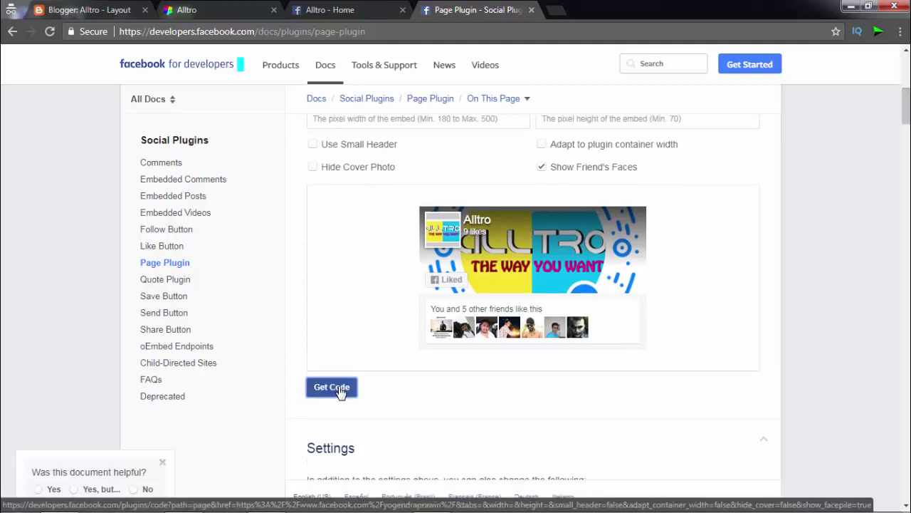
{"action": "left_click", "coordinate": [341, 392]}
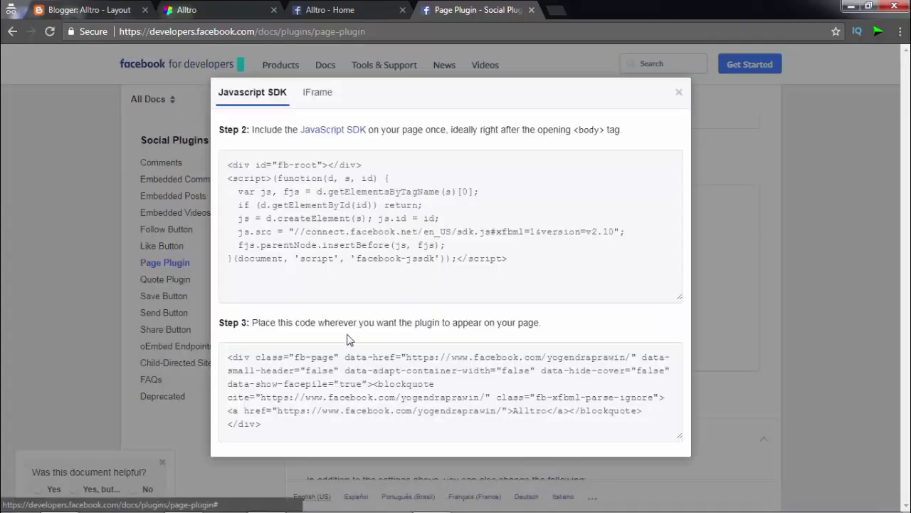
- Switch the embed code from the JavaScript SDK to the IFrame version and copy the whole iframe code
{"action": "left_click", "coordinate": [388, 225]}
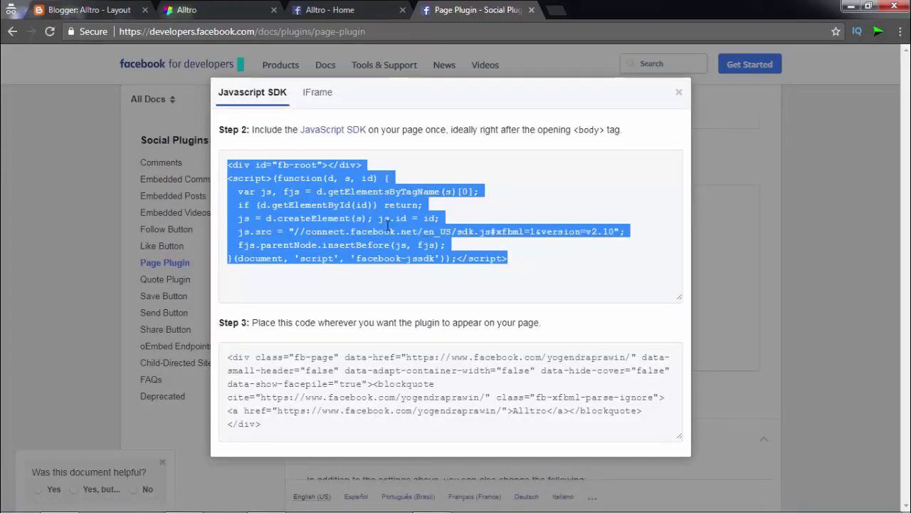
{"action": "left_click", "coordinate": [318, 98]}
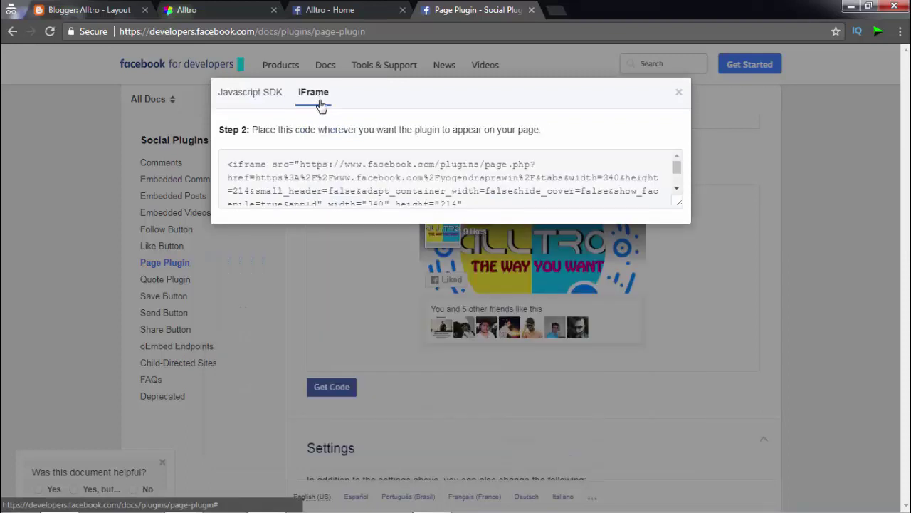
{"action": "left_click", "coordinate": [336, 176]}
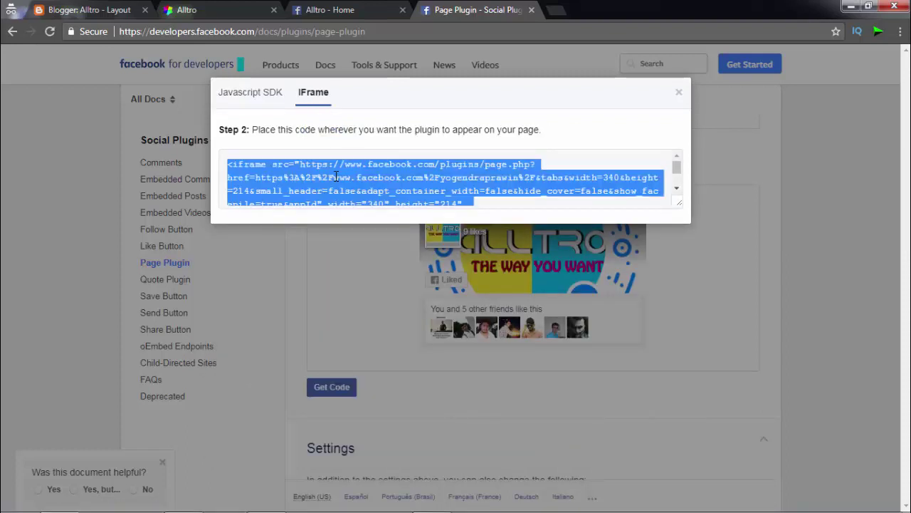
{"action": "right_click", "coordinate": [336, 177]}
{"action": "left_click", "coordinate": [349, 188]}
- Reload the Alltro blog to check its sidebar, and return to the blog's Layout page in Blogger
{"action": "left_click", "coordinate": [228, 10]}
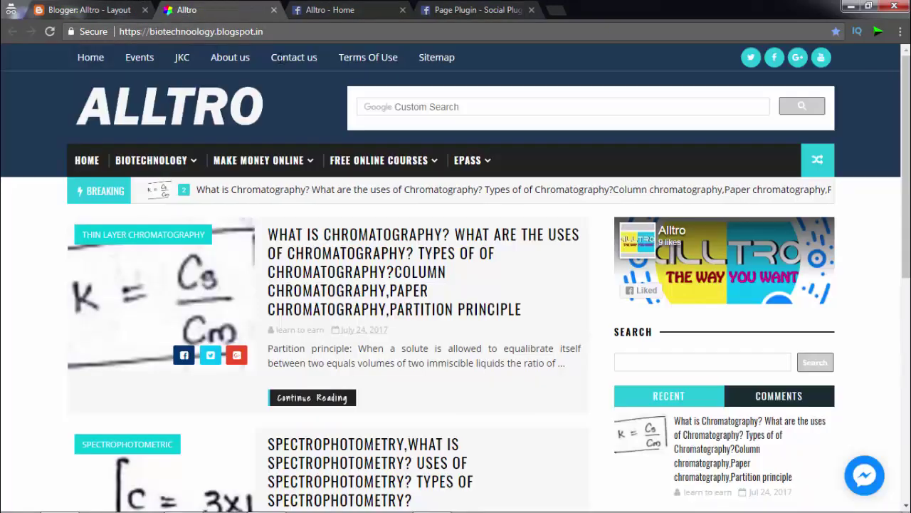
{"action": "left_click", "coordinate": [374, 244]}
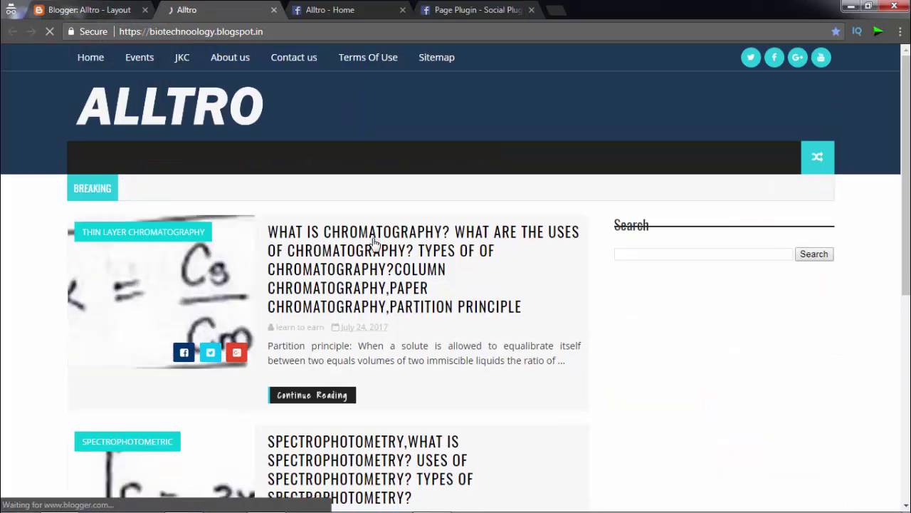
{"action": "left_click", "coordinate": [110, 7]}
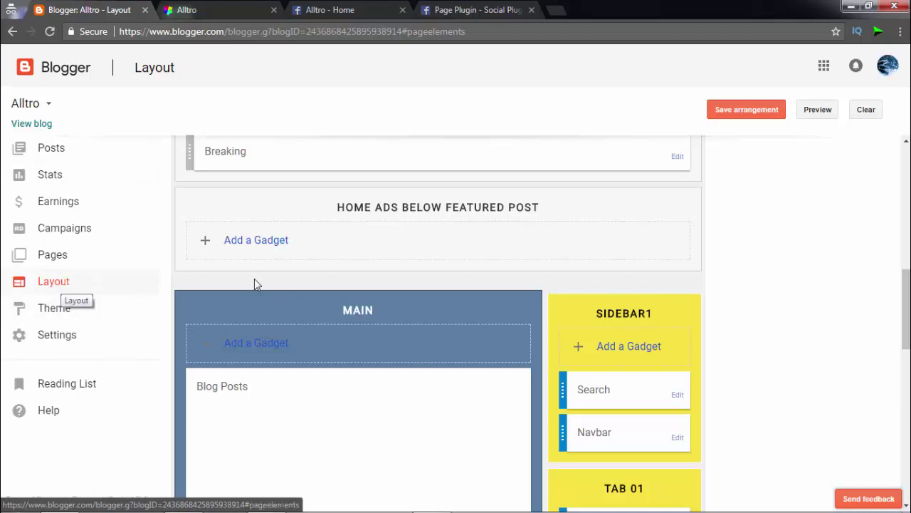
- Add an HTML/JavaScript gadget containing the copied iframe code to Sidebar1, leaving its title empty, and save the arrangement
{"action": "left_click", "coordinate": [637, 351]}
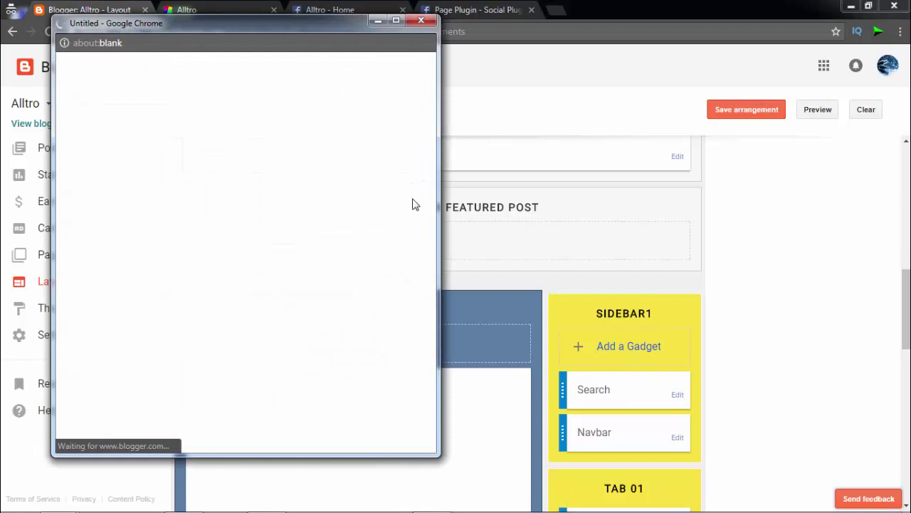
{"action": "left_click_drag", "start_coordinate": [432, 112], "coordinate": [435, 151]}
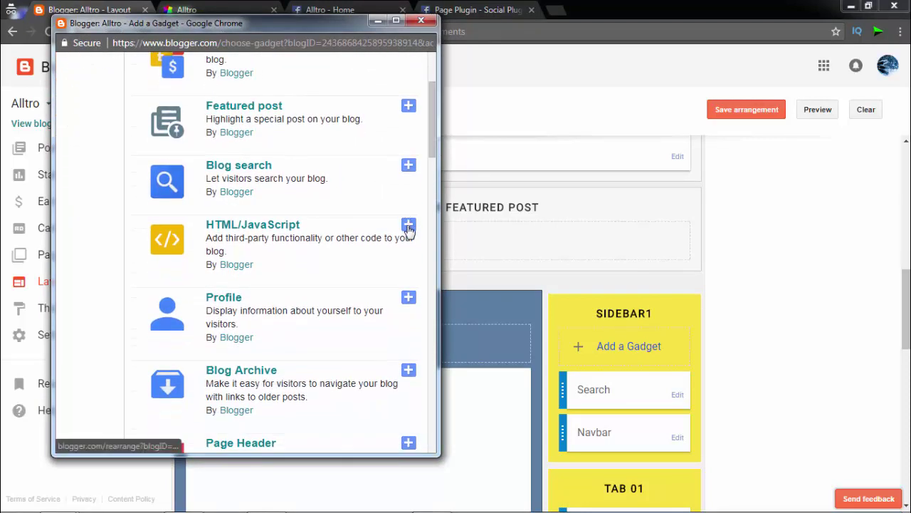
{"action": "left_click", "coordinate": [408, 226]}
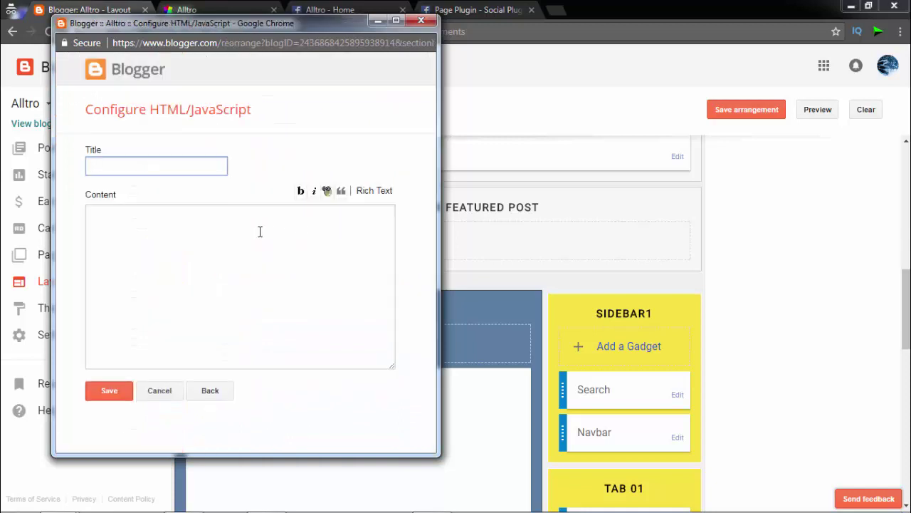
{"action": "left_click", "coordinate": [260, 231]}
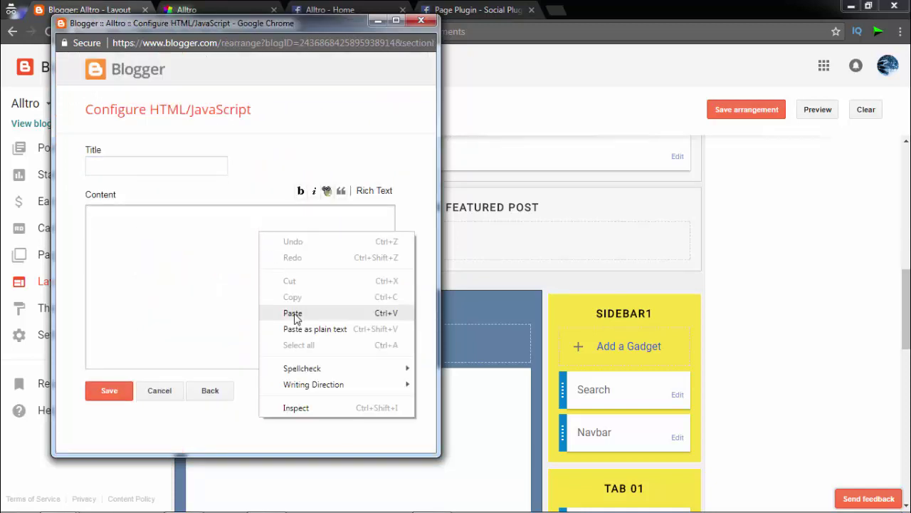
{"action": "left_click", "coordinate": [293, 314]}
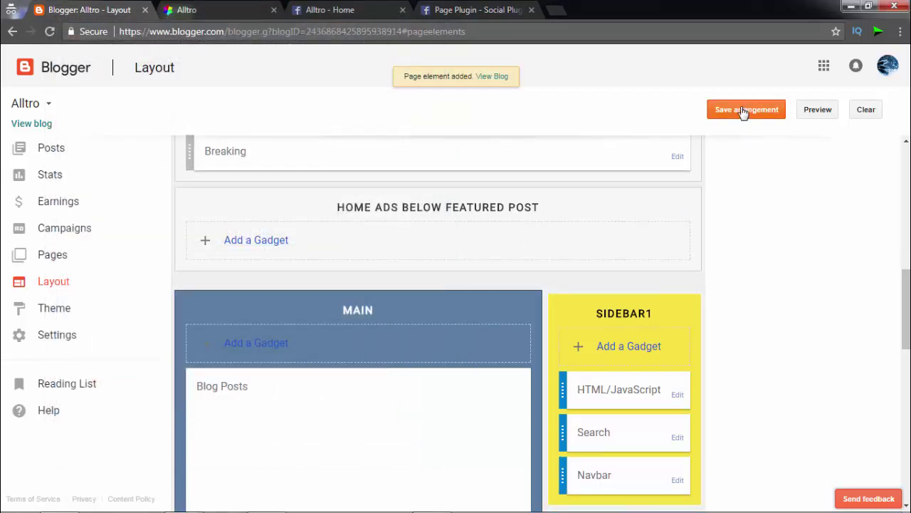
{"action": "left_click", "coordinate": [742, 111]}
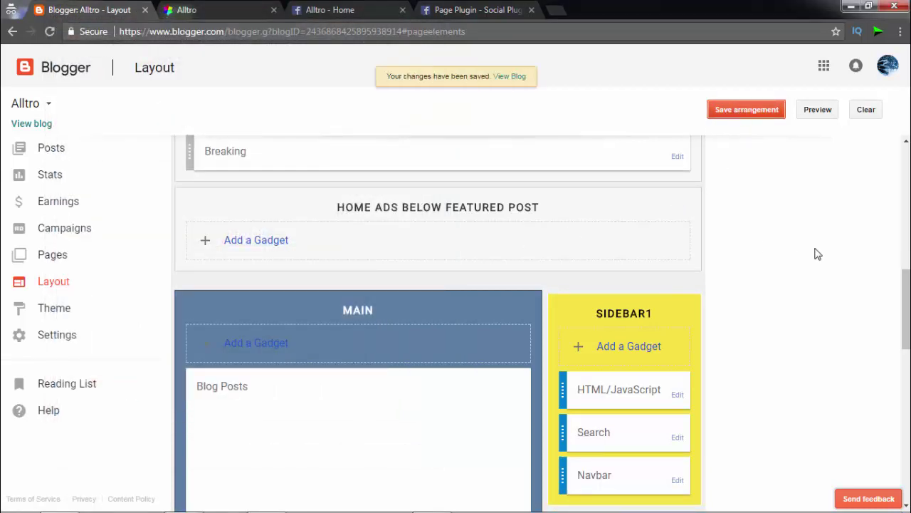
- Reload the Alltro blog to check the Facebook page widget in the sidebar, and open and close the Messenger chat box
{"action": "left_click", "coordinate": [221, 7]}
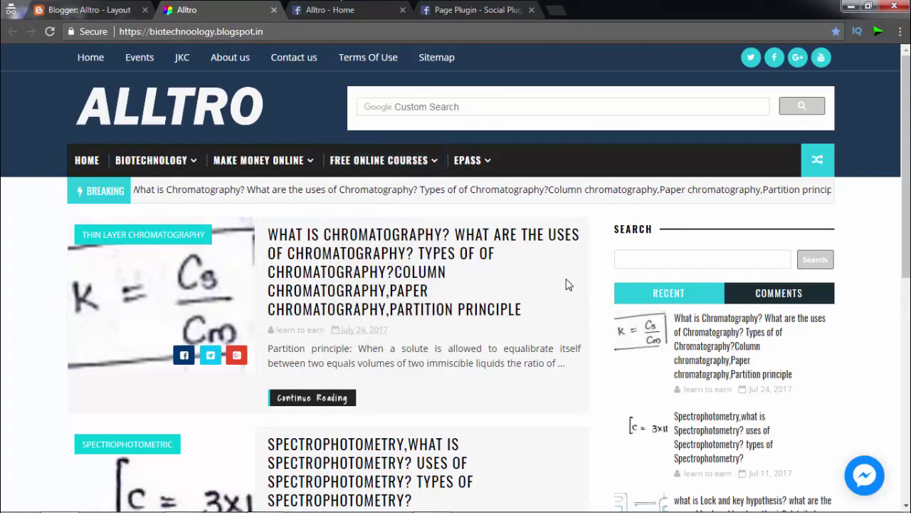
{"action": "key", "text": "F5"}
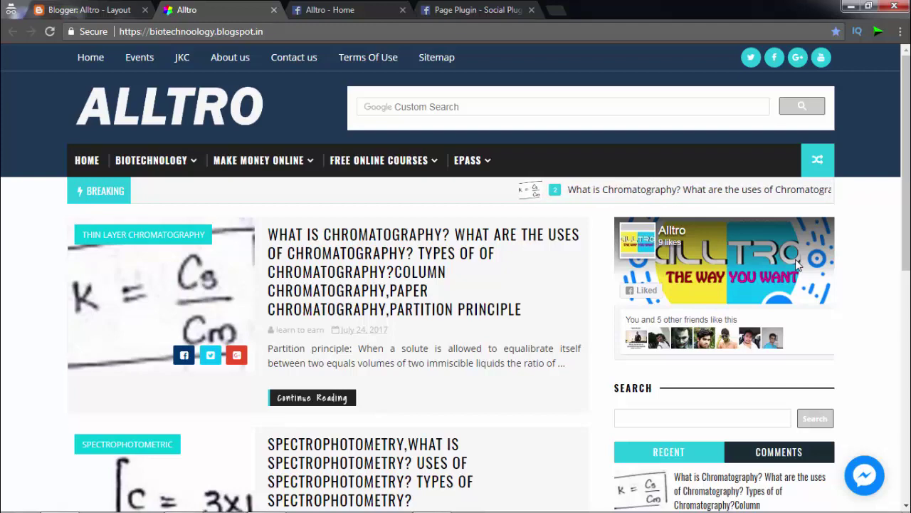
{"action": "left_click", "coordinate": [865, 491]}
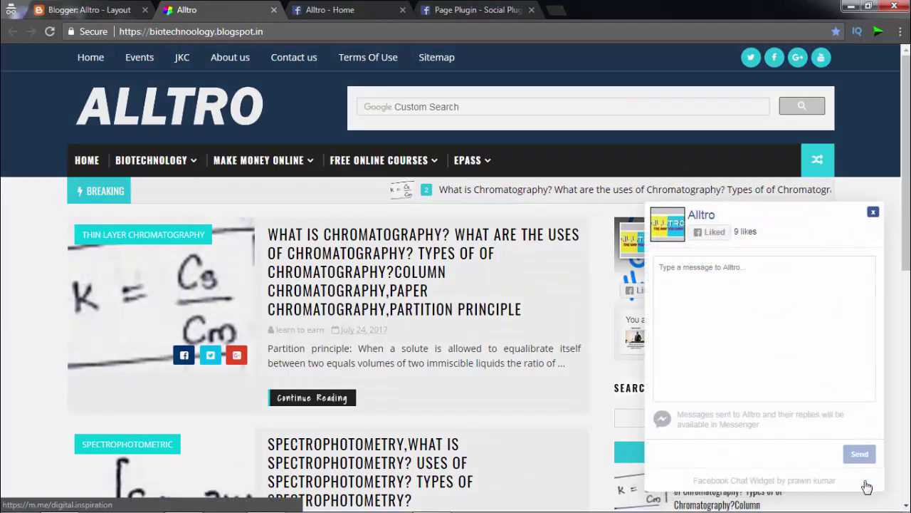
{"action": "left_click", "coordinate": [873, 214]}
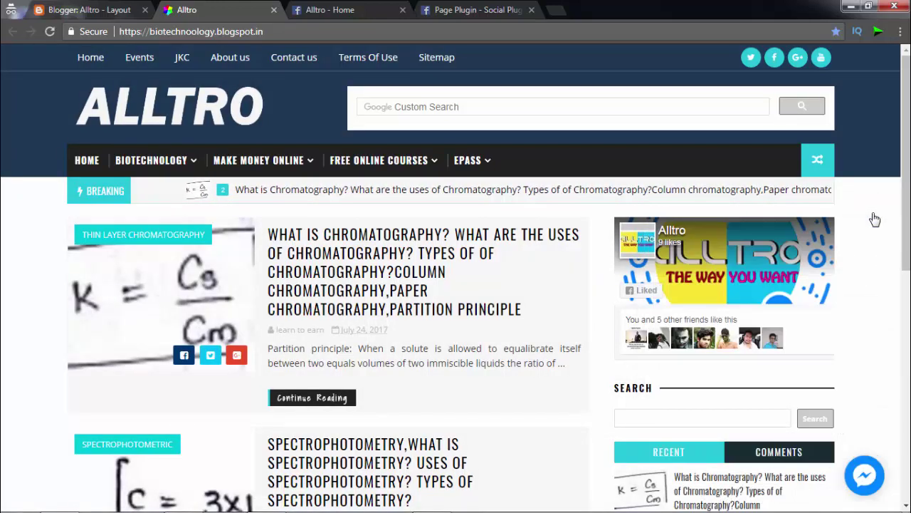